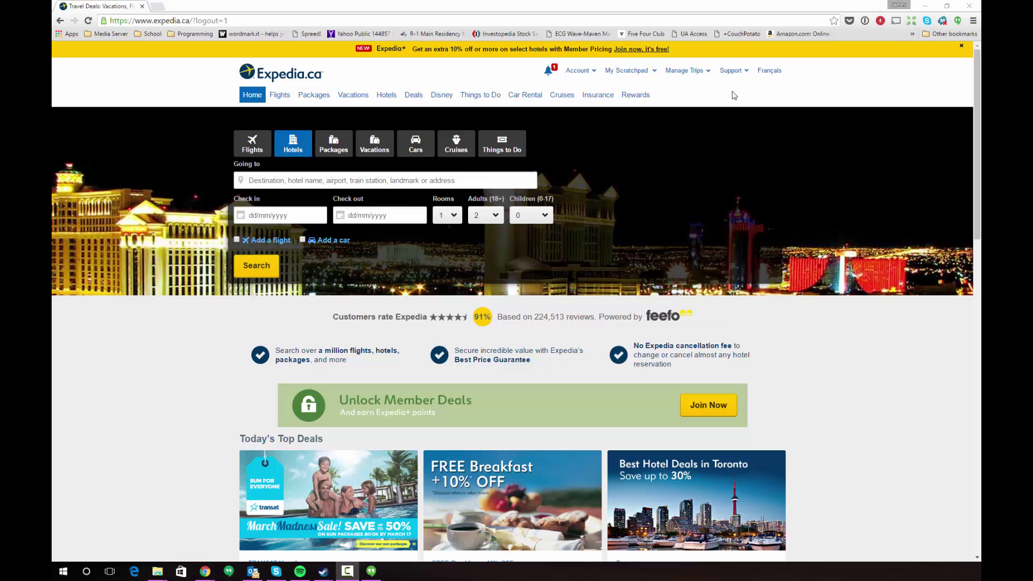
Sign in to Expedia.ca by filling the Email field with the saved 1Password Expedia login
click(589, 74)
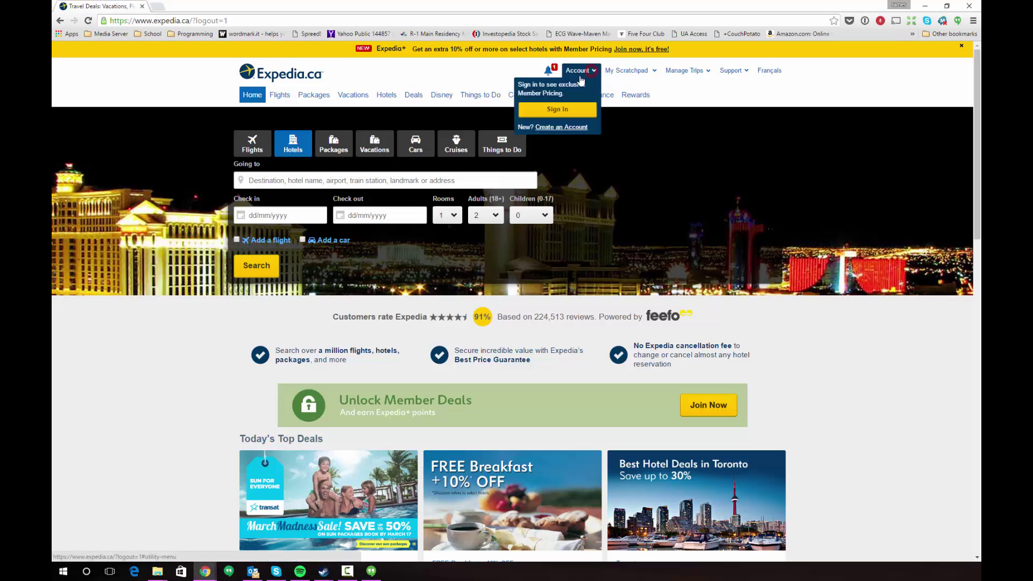
click(554, 110)
right_click(561, 170)
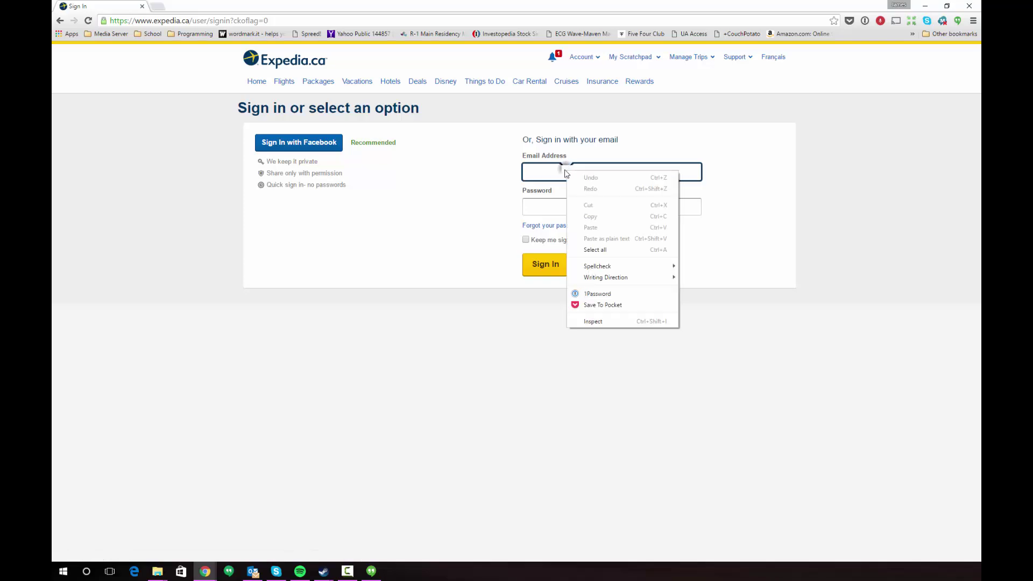
click(600, 293)
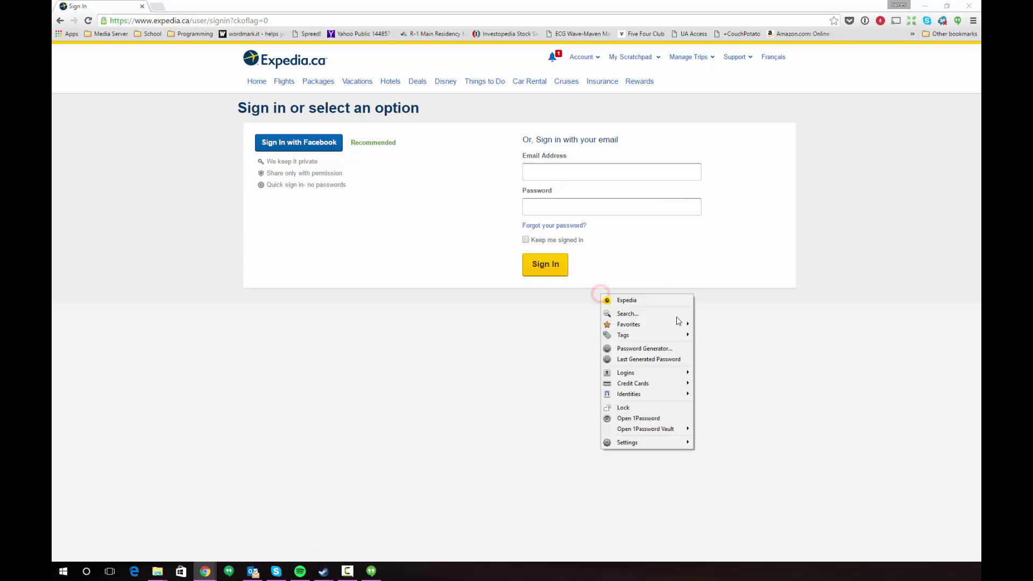
click(654, 304)
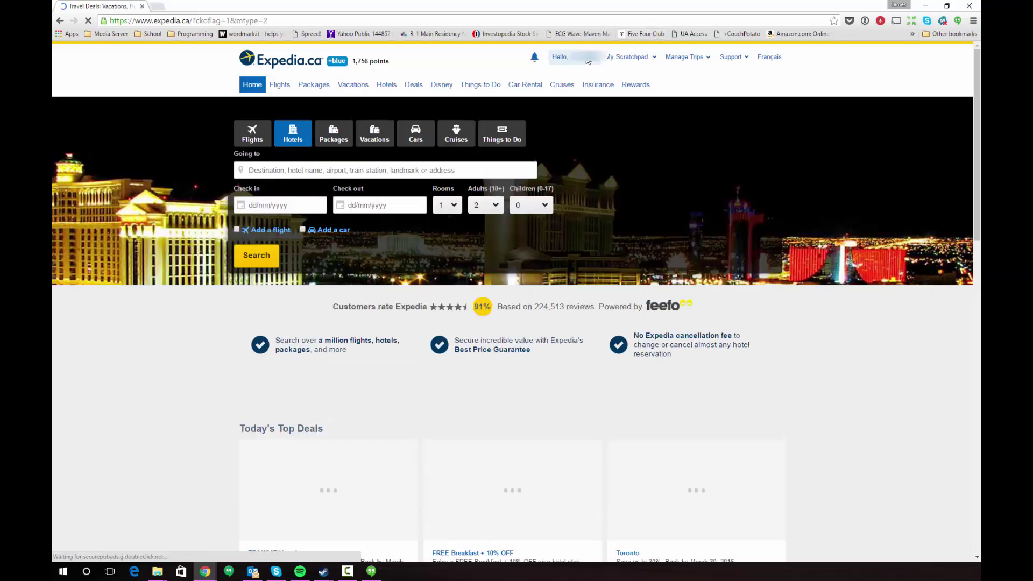
Open My Account's Email and Password settings and place the cursor in Current Password
click(587, 62)
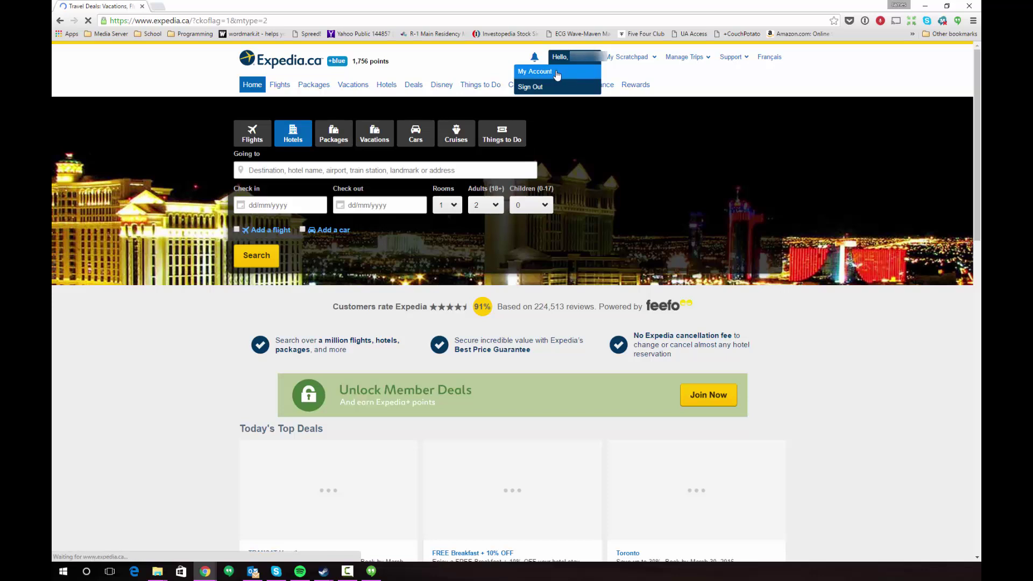
click(557, 72)
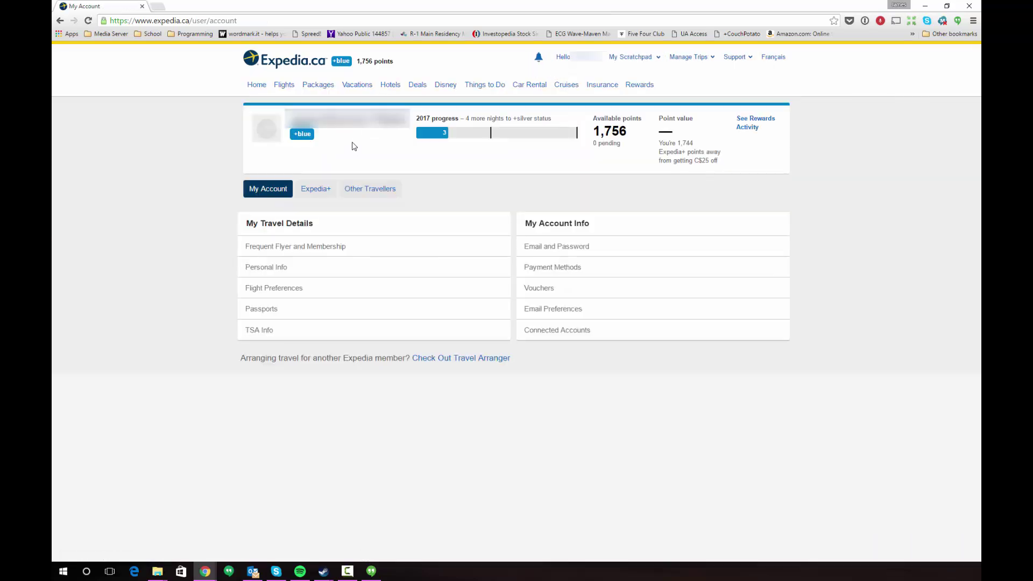
click(545, 247)
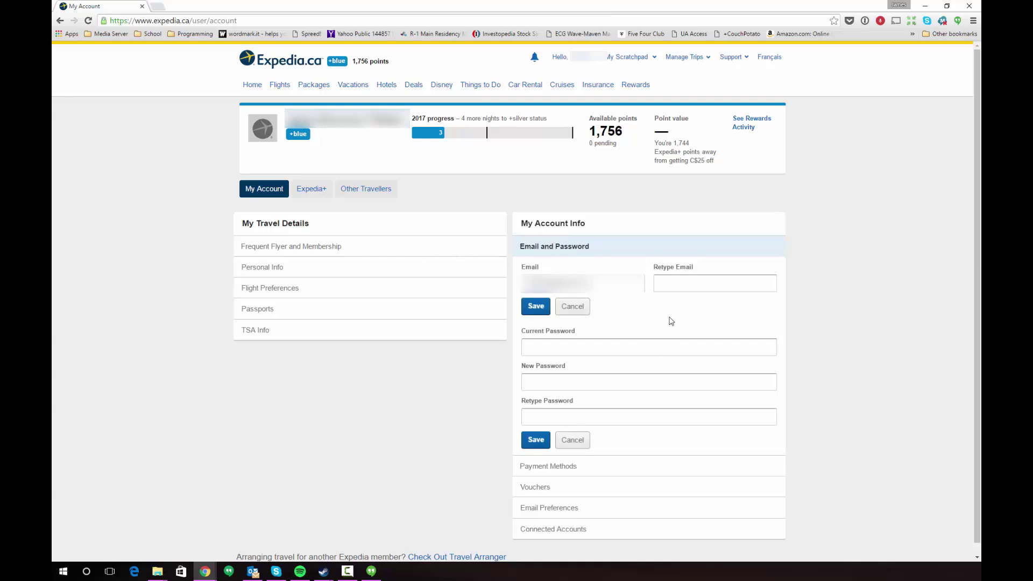
click(592, 347)
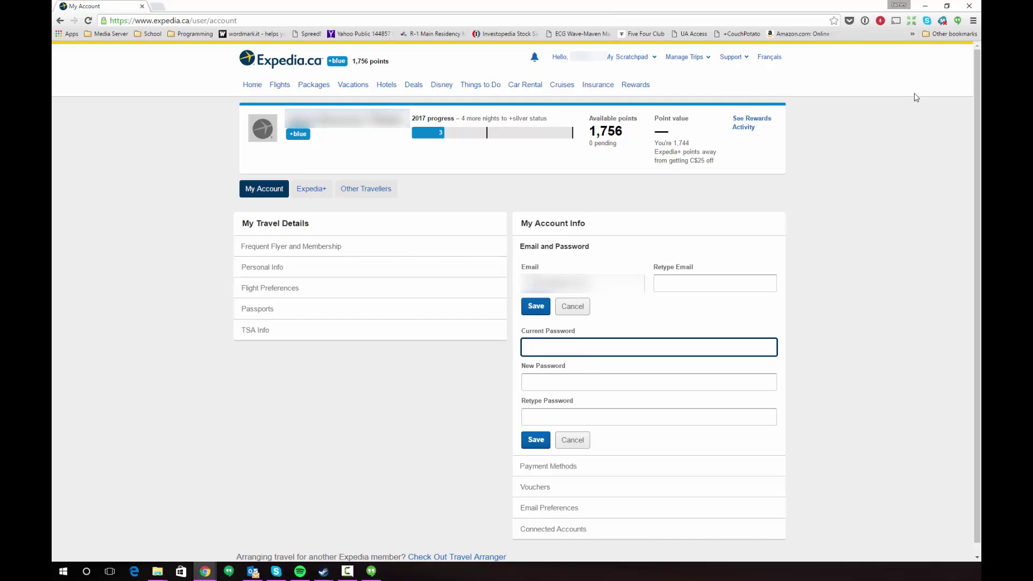
Copy the saved Expedia password from the 1Password toolbar menu to the clipboard
click(865, 21)
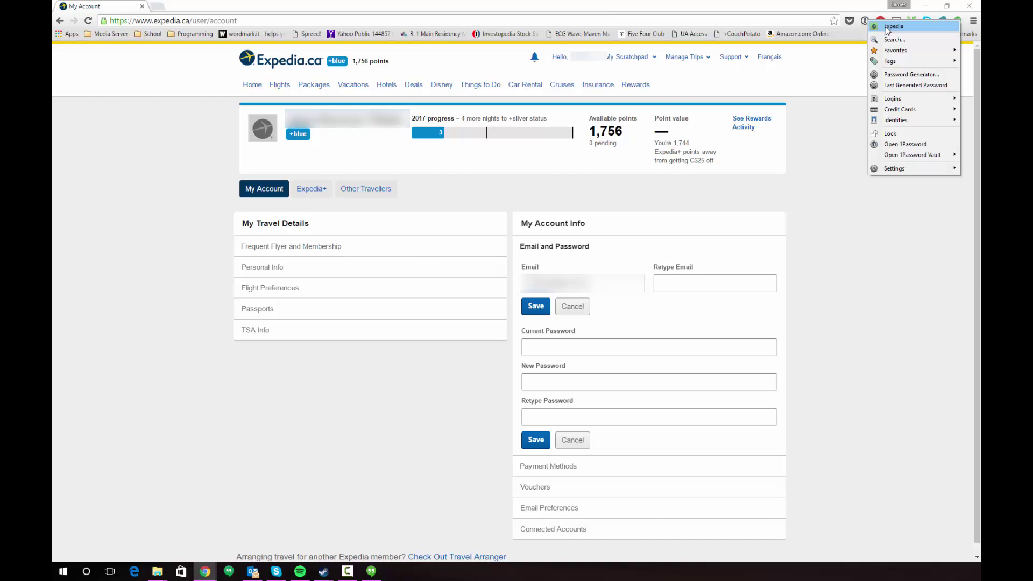
click(893, 27)
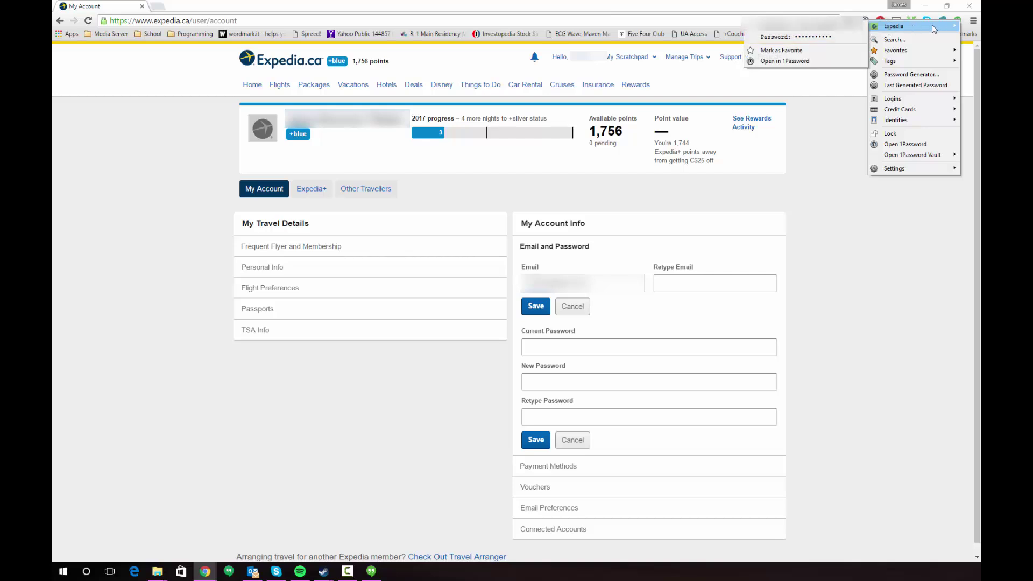
click(818, 37)
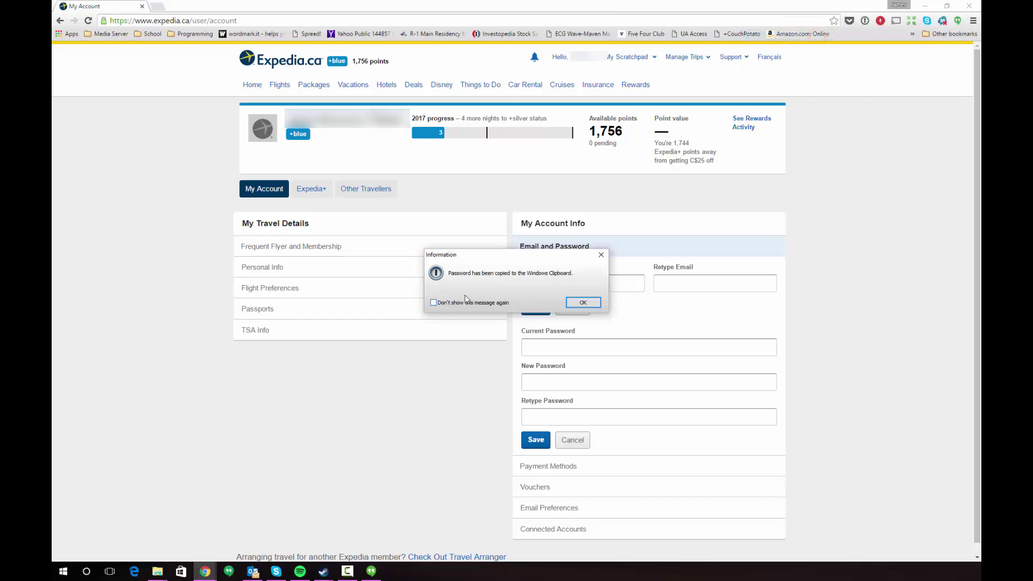
click(583, 302)
Paste the copied password into Expedia's Current Password field
click(573, 347)
right_click(574, 347)
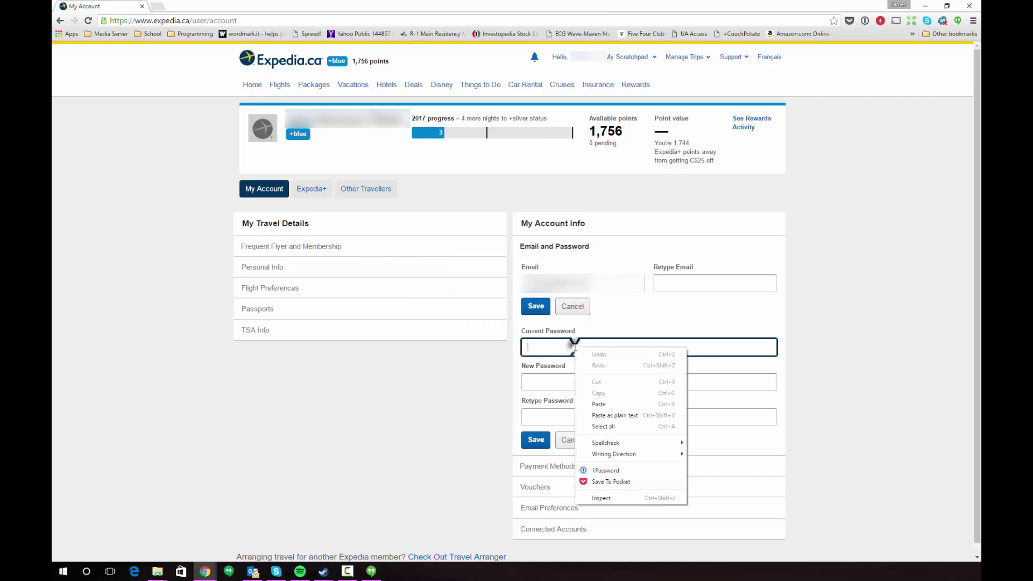
click(608, 404)
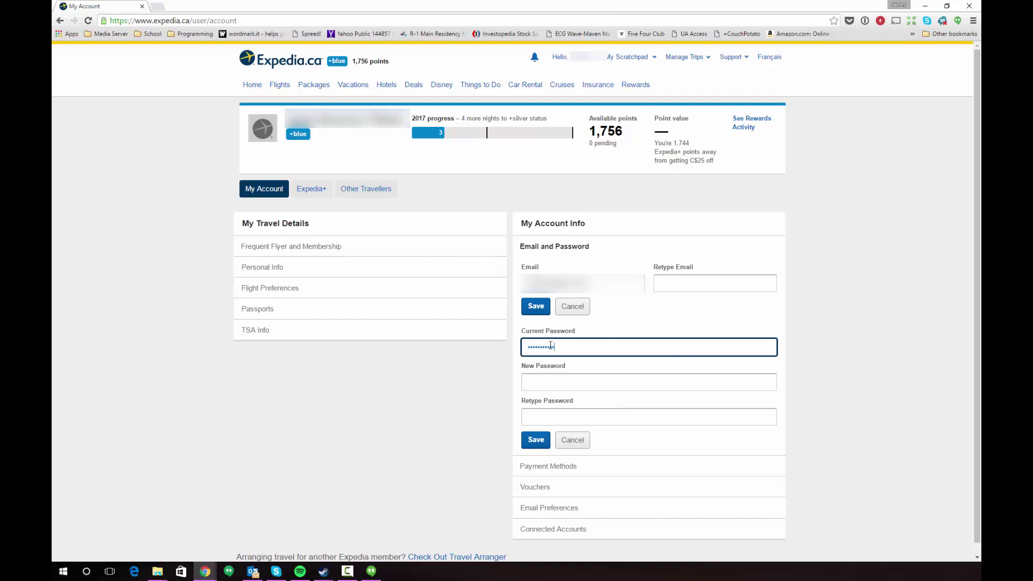
click(590, 383)
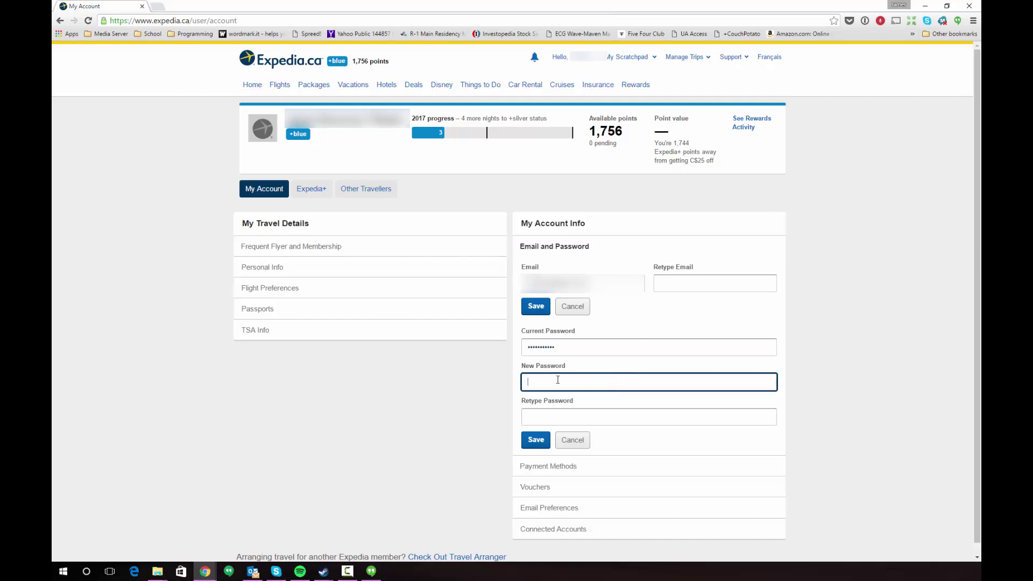
Open 1Password's password generator and reposition its dialog
click(866, 22)
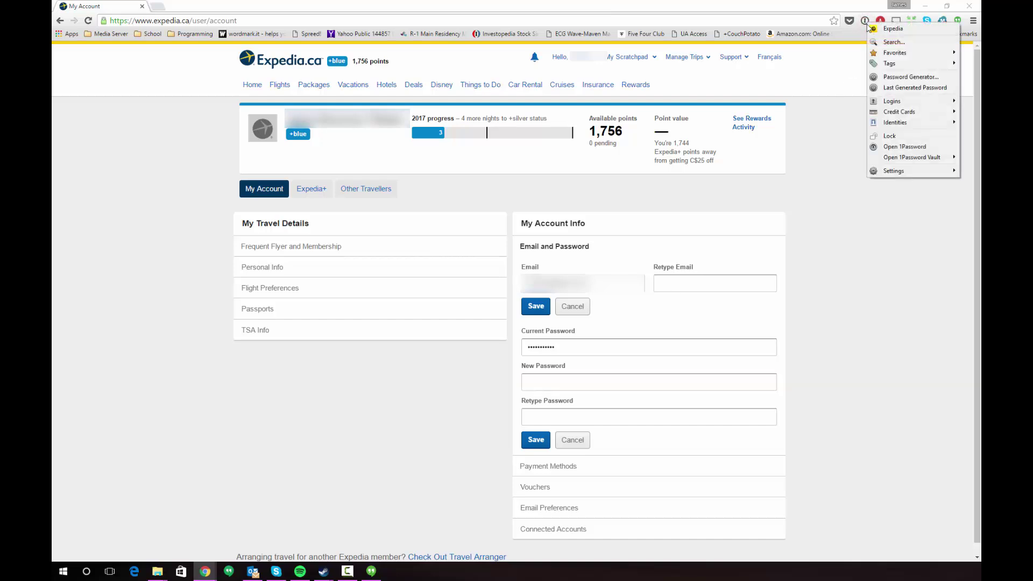
click(916, 78)
click(540, 211)
drag(536, 213, 526, 216)
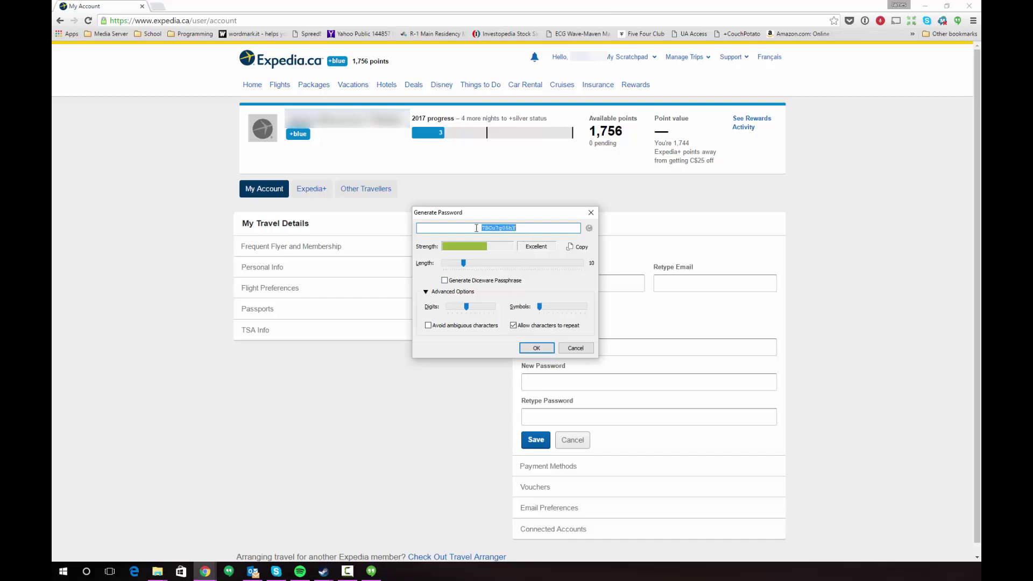
click(554, 231)
drag(466, 263, 466, 263)
Raise digits to 7, copy the 10-character password and fill both new-password fields
click(466, 307)
mouse_move(466, 307)
mouse_down()
mouse_move(489, 309)
mouse_move(471, 309)
mouse_up()
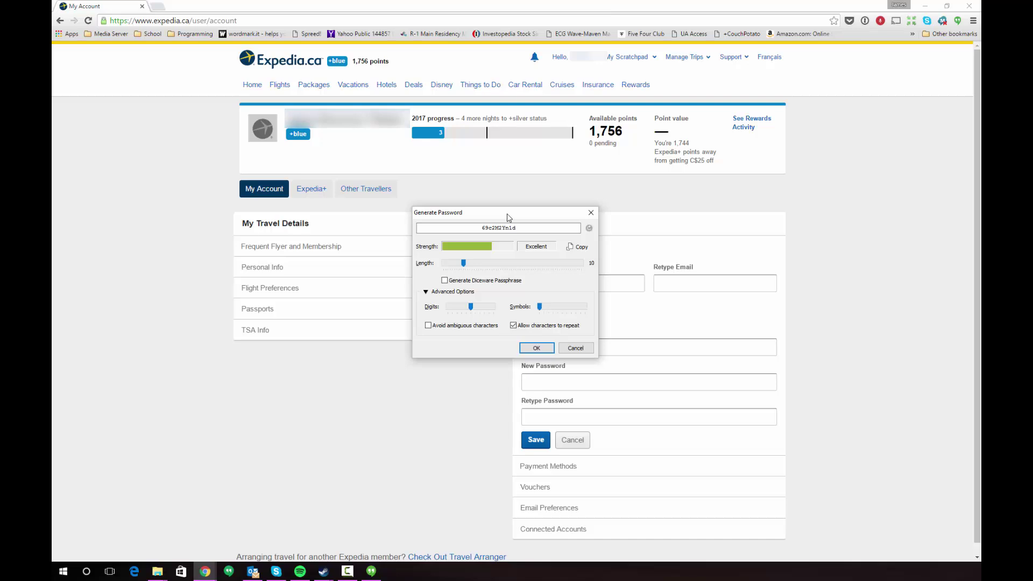
drag(507, 216, 518, 161)
click(589, 193)
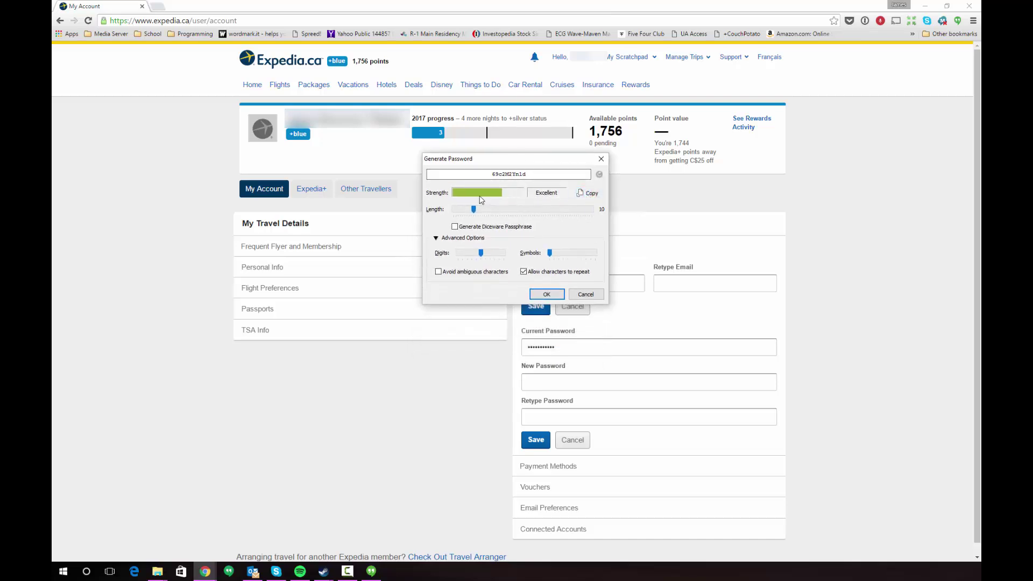
click(547, 294)
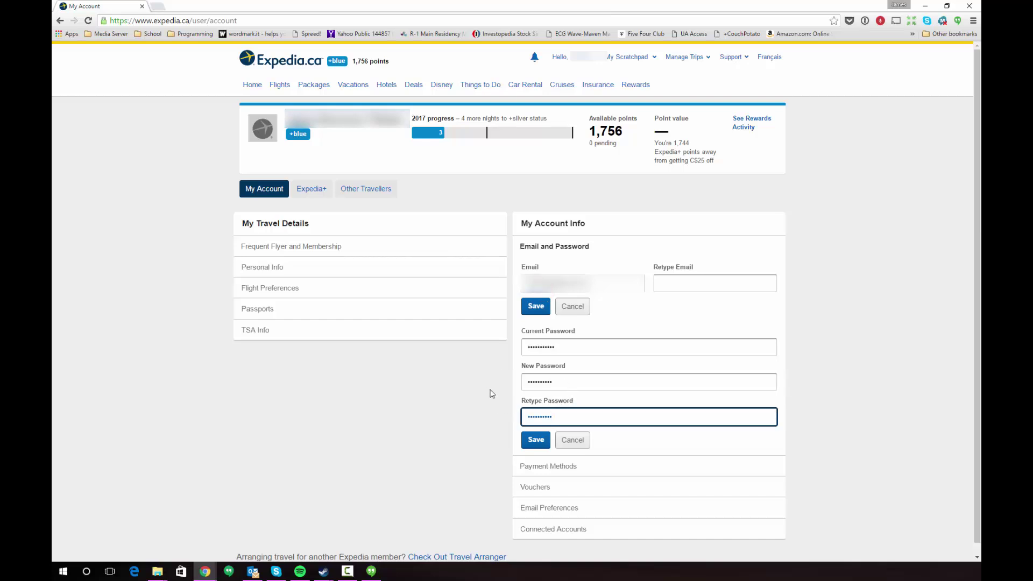
Save the new password in 1Password Auto-Save, replacing only the Expedia login's password
click(536, 440)
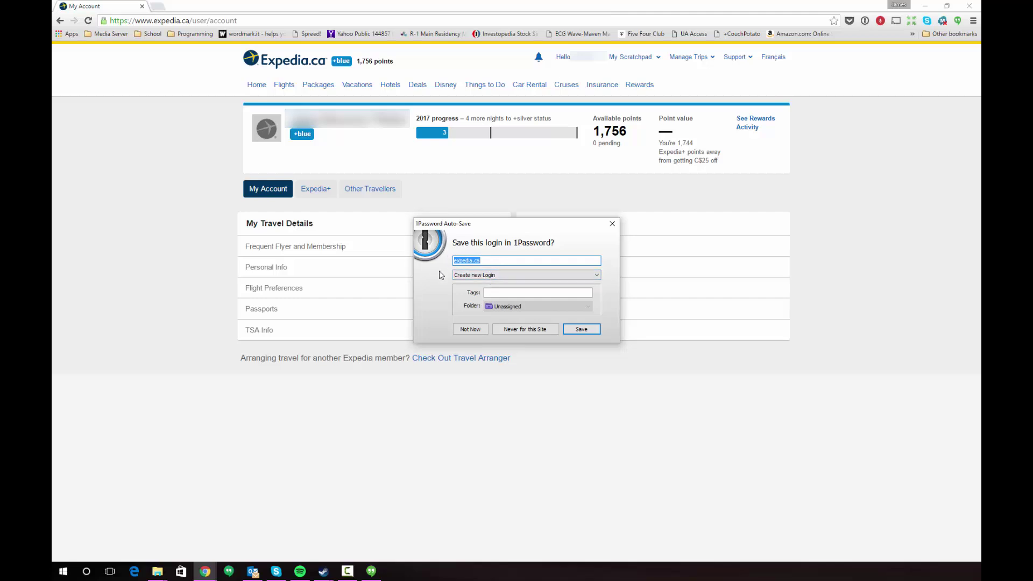
click(596, 276)
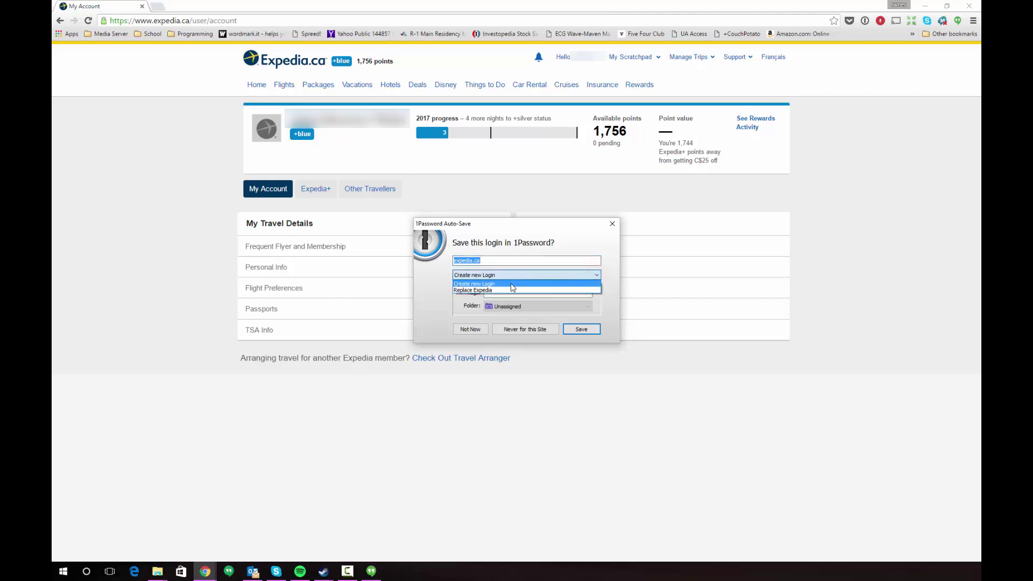
click(502, 291)
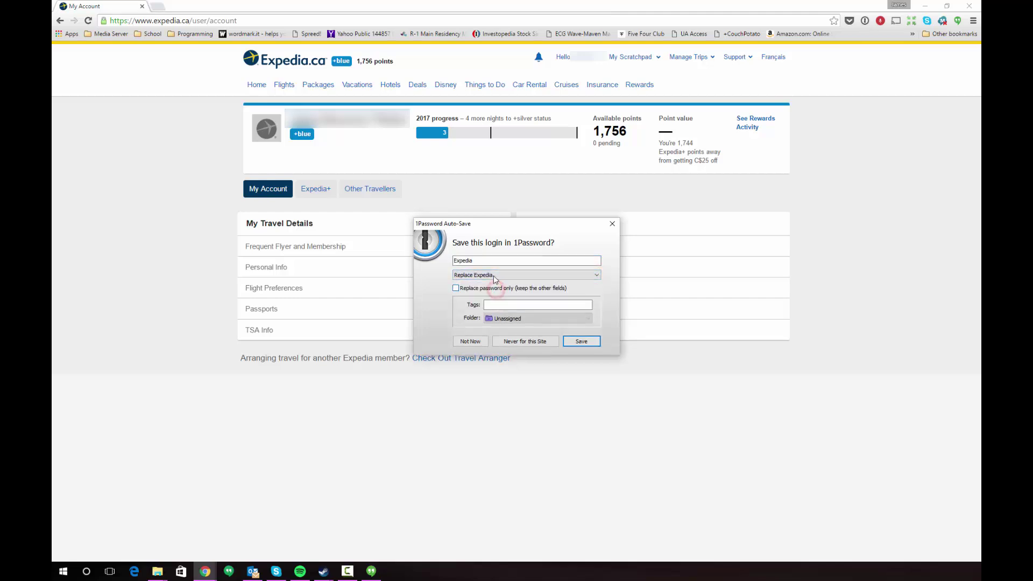
click(479, 260)
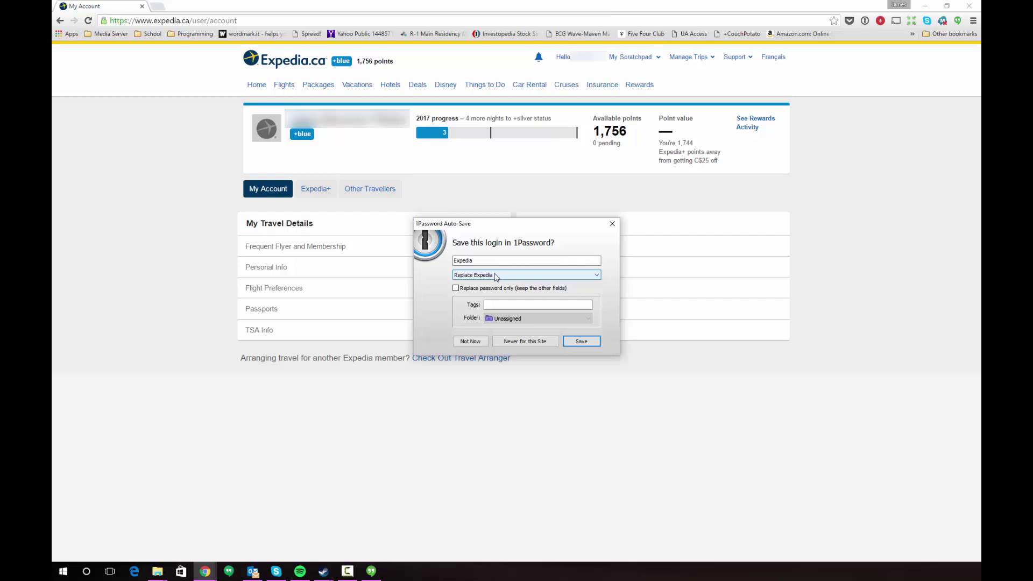
click(456, 288)
click(586, 343)
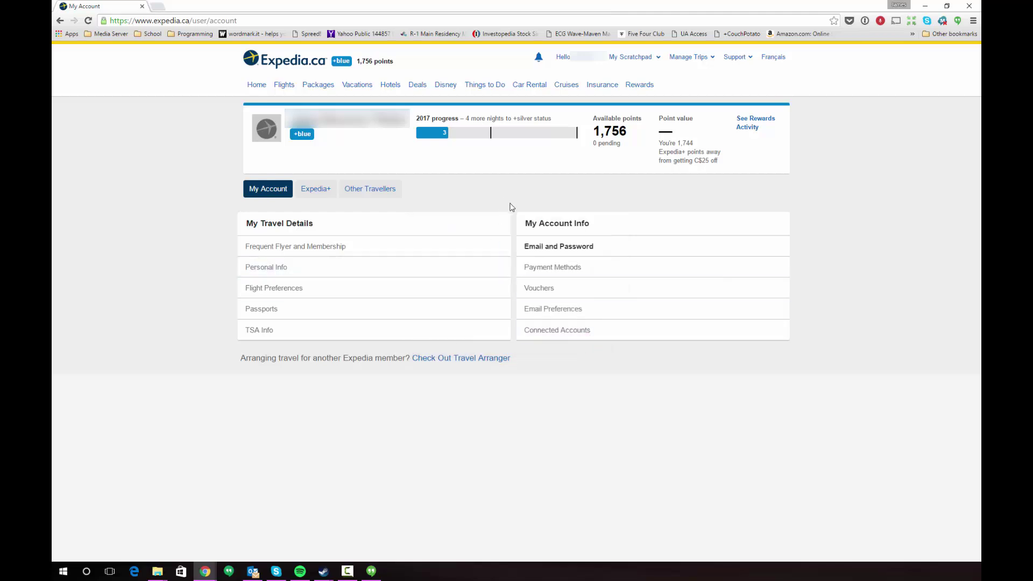
click(586, 57)
Sign out of Expedia.ca and sign back in with the updated 1Password Expedia login
click(554, 87)
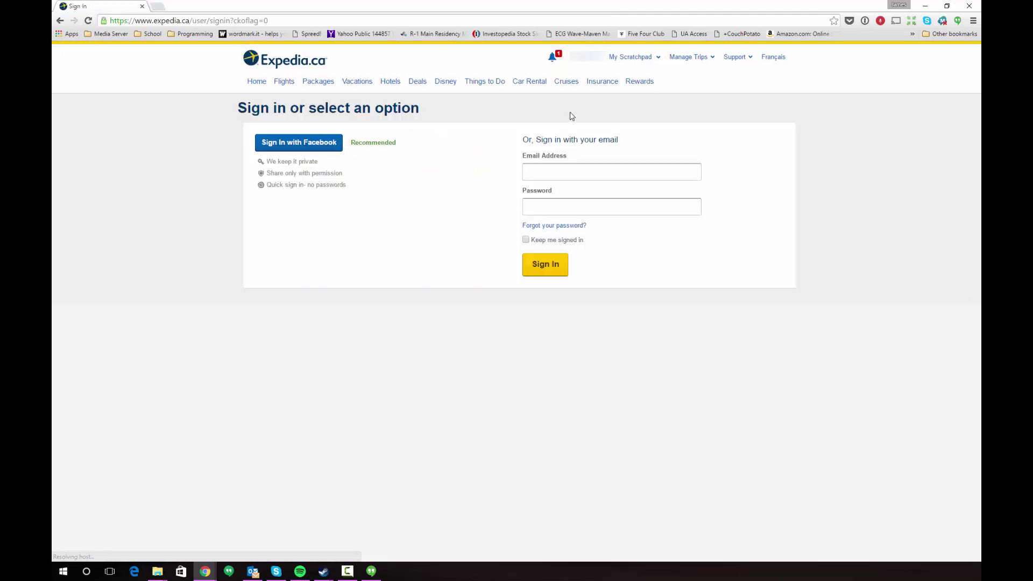
right_click(556, 171)
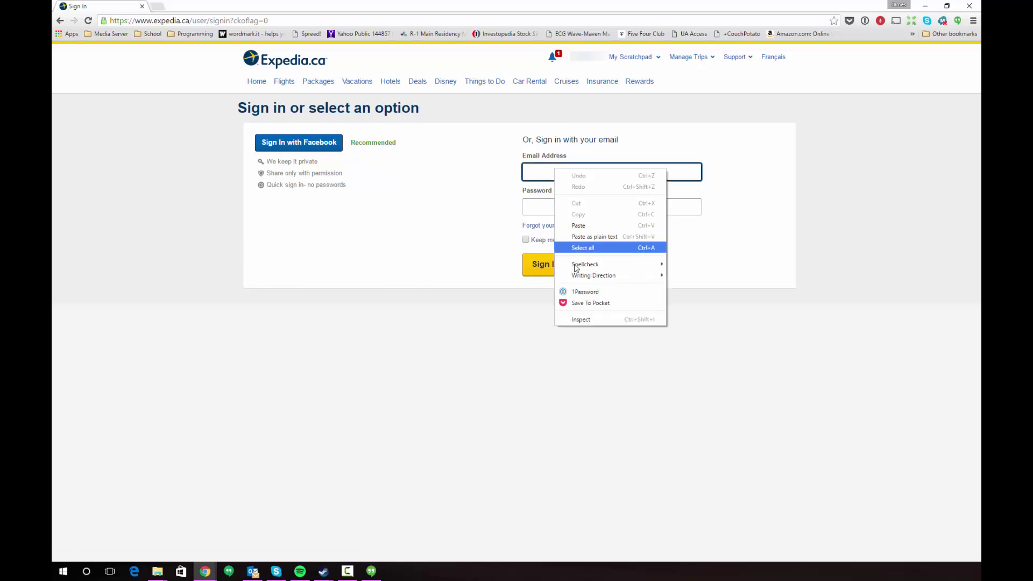
click(586, 291)
click(610, 297)
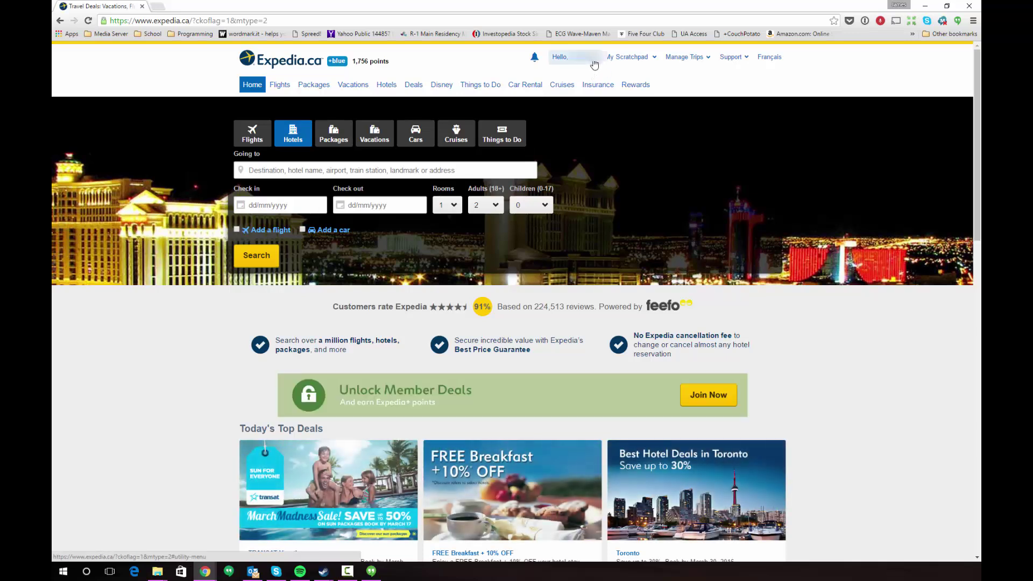
Open the Expedia login in the 1Password app, then reveal and select its new password
click(864, 22)
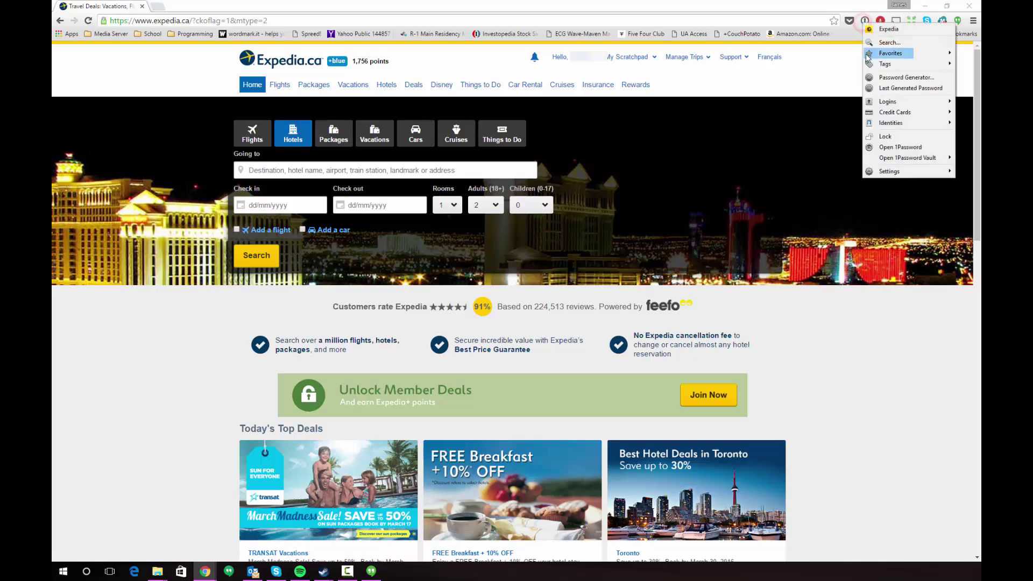
click(888, 147)
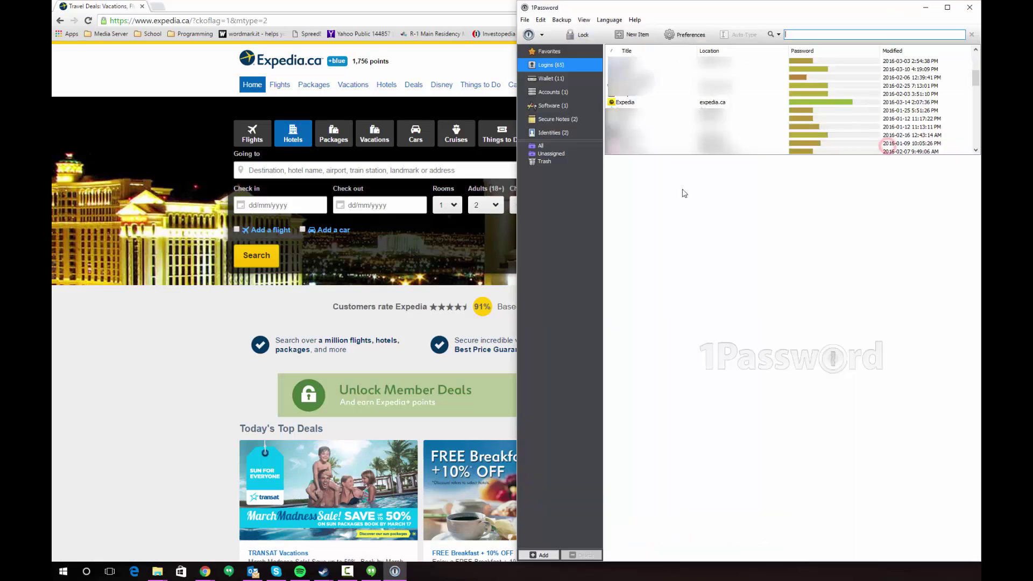
click(633, 102)
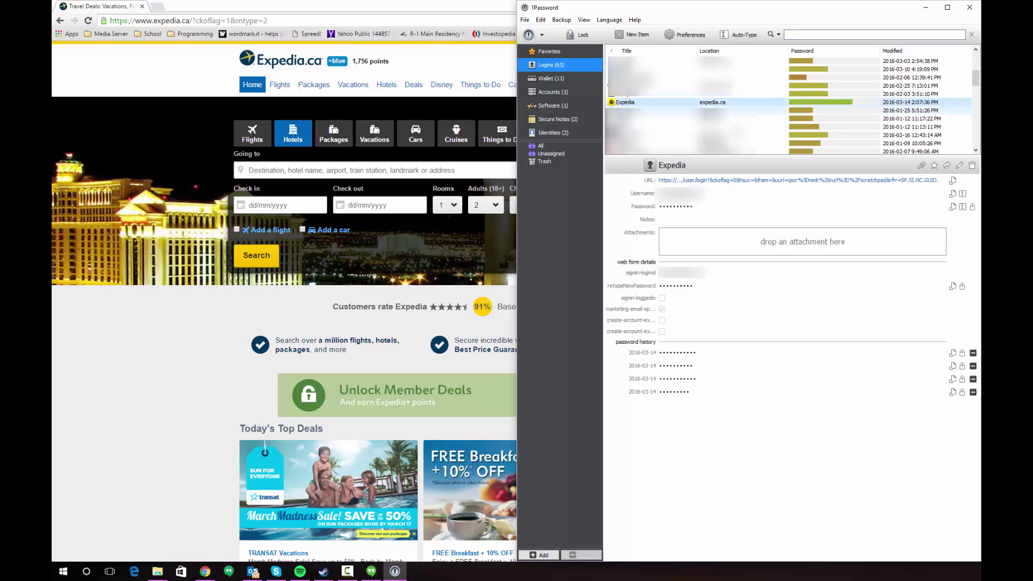
click(972, 208)
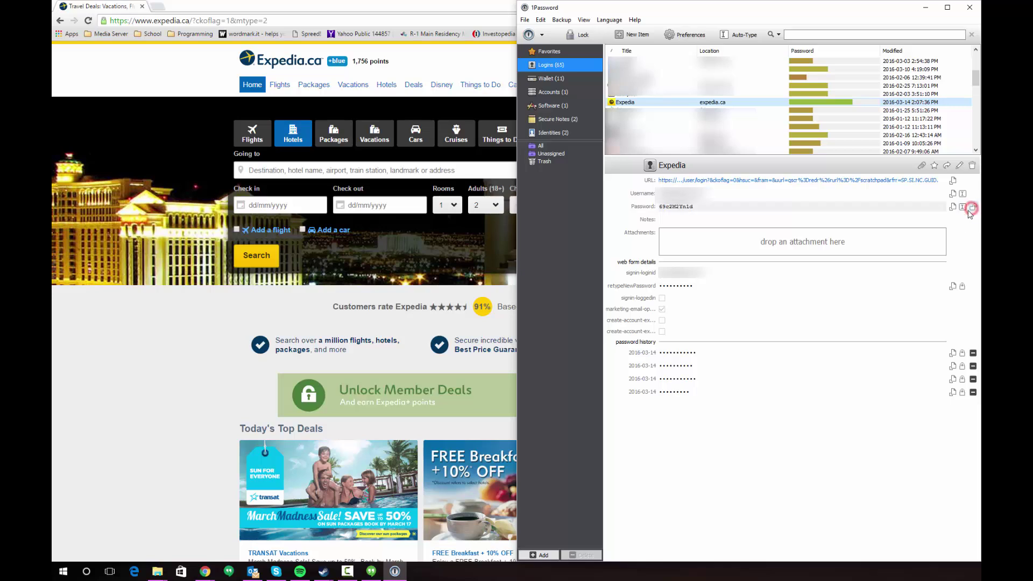
double_click(660, 209)
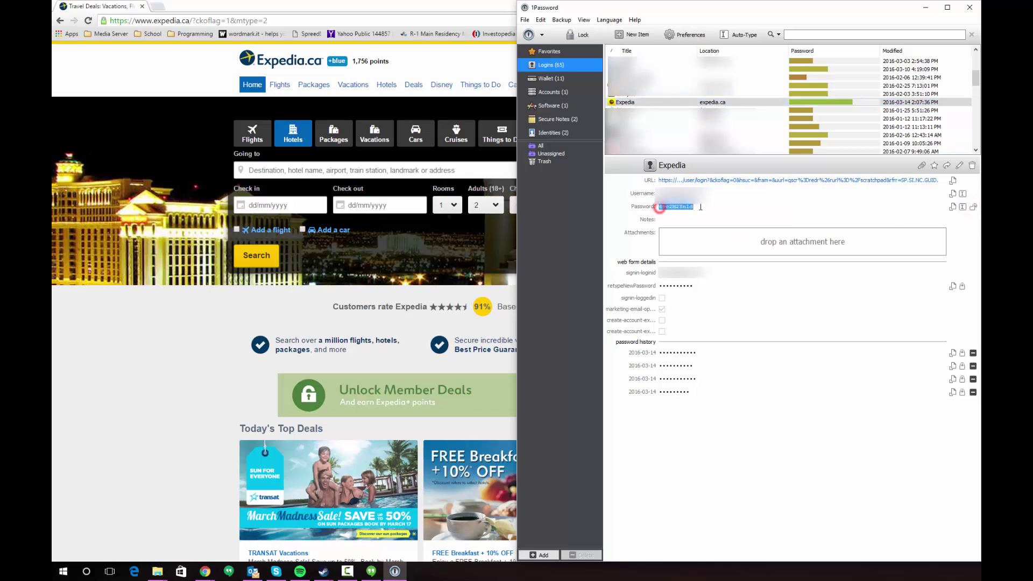